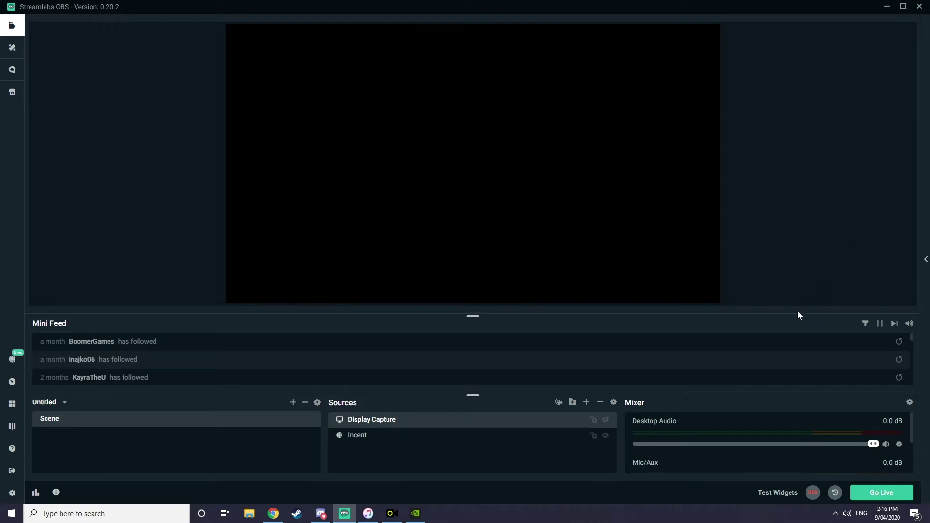
Copy the Instagram RTMP URL from Yellow Duck's credentials and return to Streamlabs OBS.
click(391, 513)
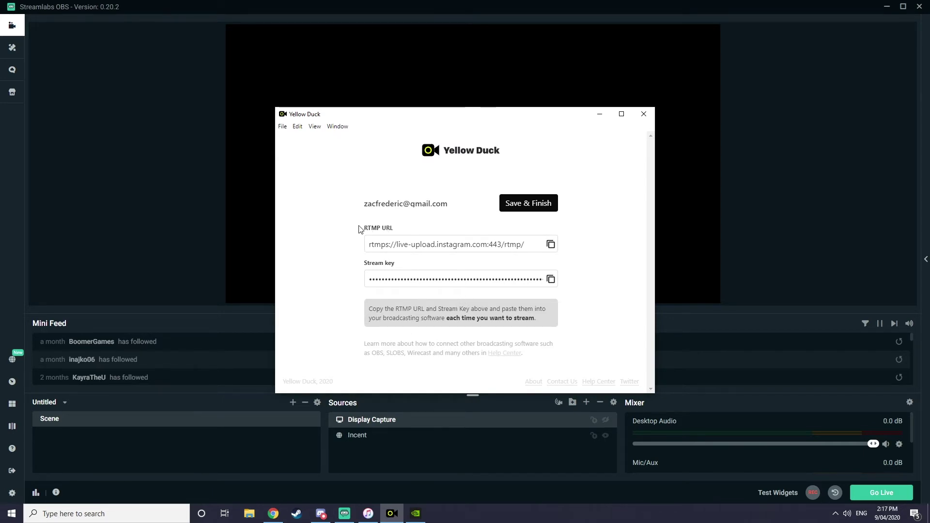
click(550, 246)
click(248, 268)
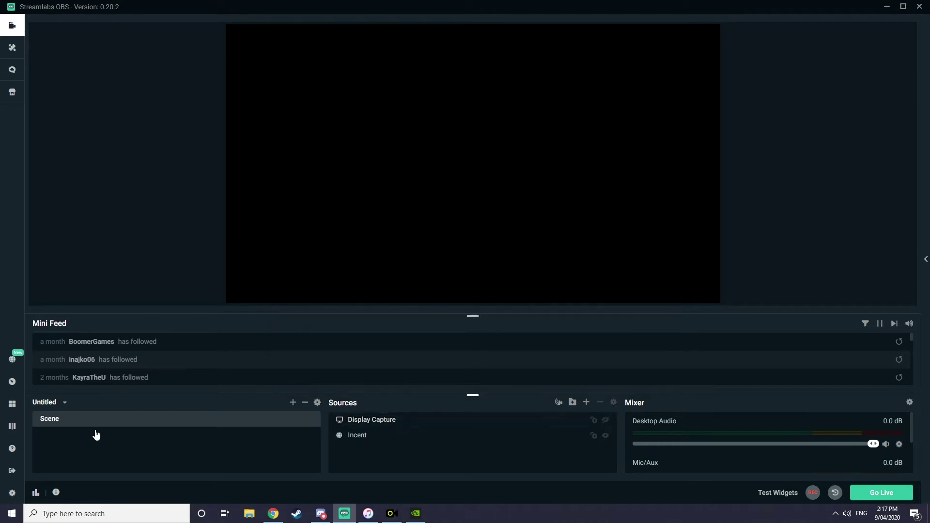
Set the stream type to Custom Streaming Server and paste in the Instagram RTMP URL.
click(12, 493)
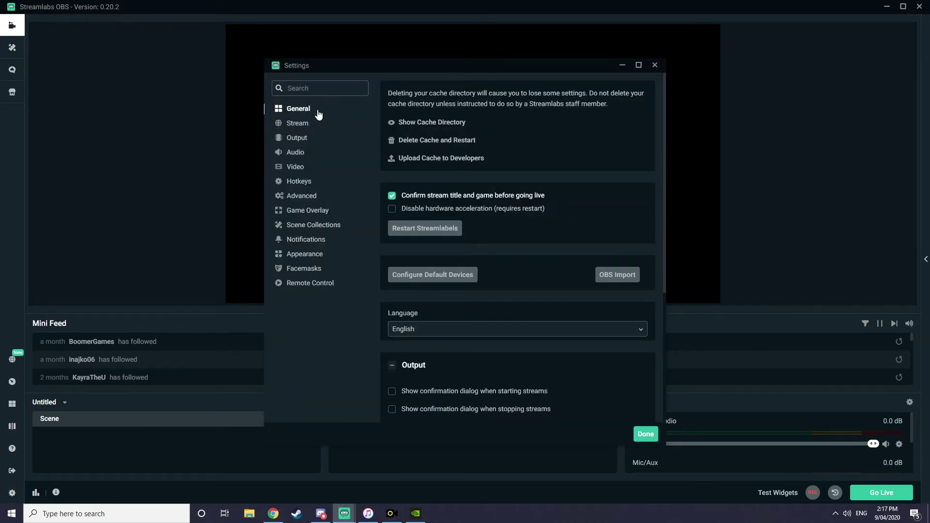
click(300, 125)
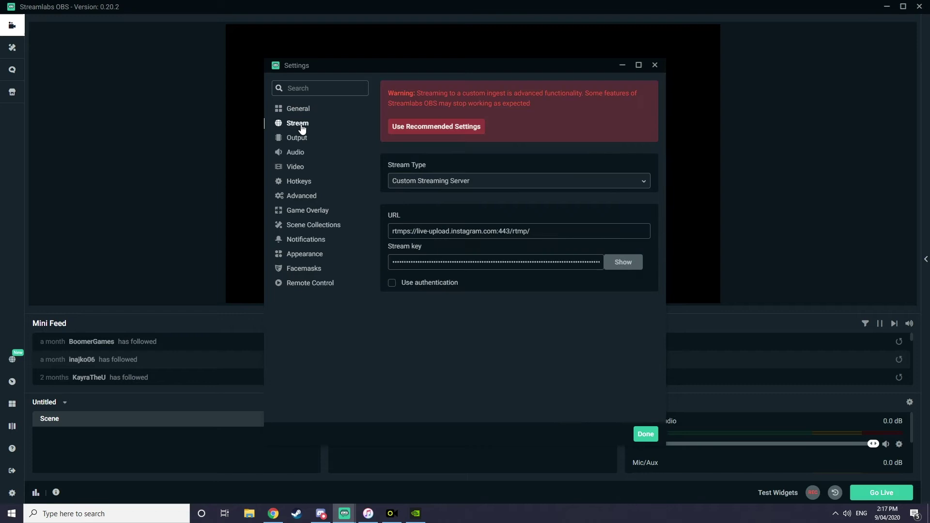
click(424, 184)
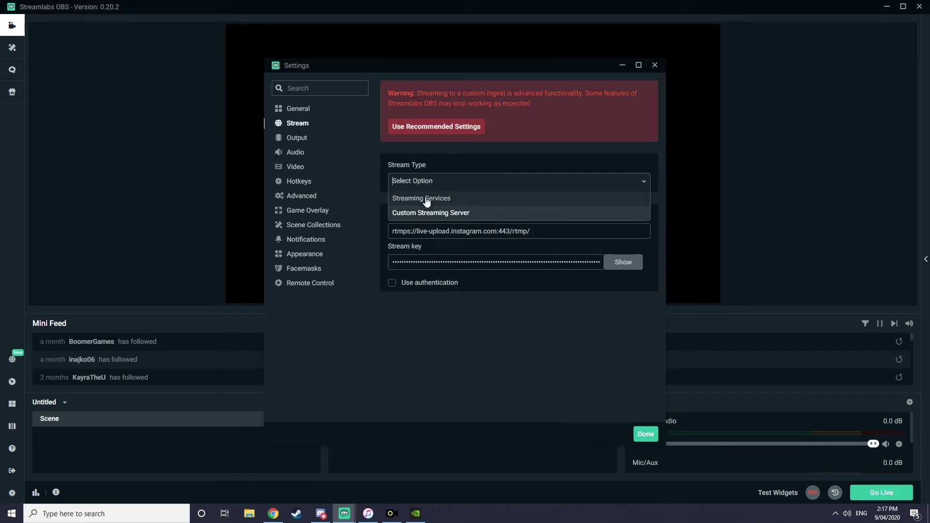
click(420, 199)
click(430, 181)
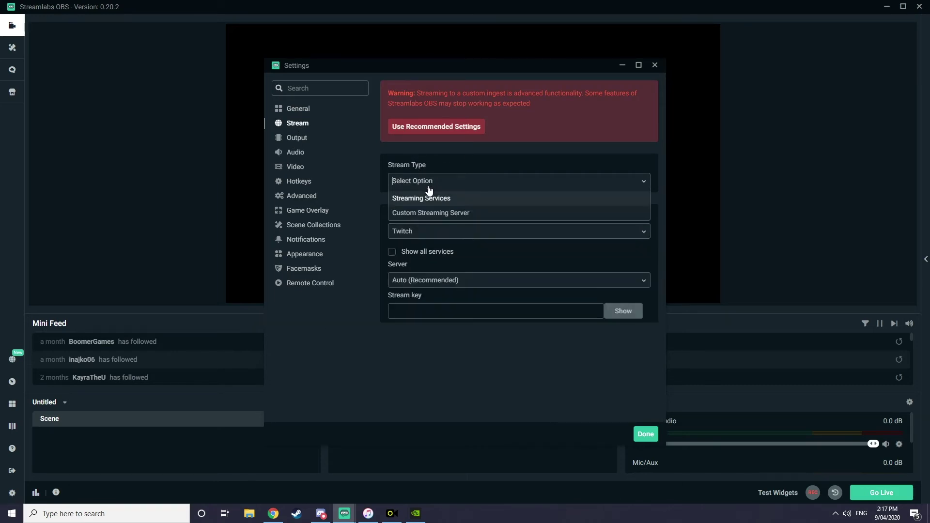
click(423, 213)
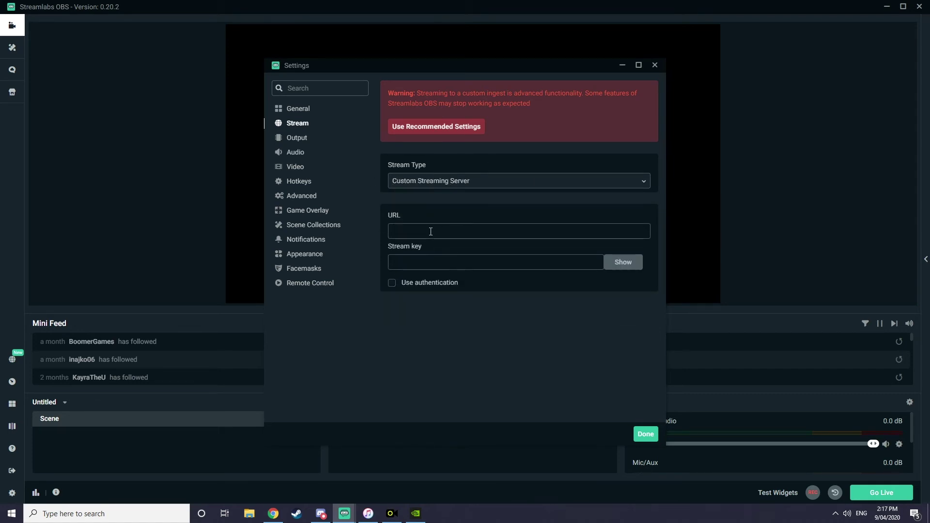
text(rtmps://live-upload.instagram.com:443/rtmp/)
Copy the stream key from Yellow Duck, paste it, and save the stream settings.
click(391, 513)
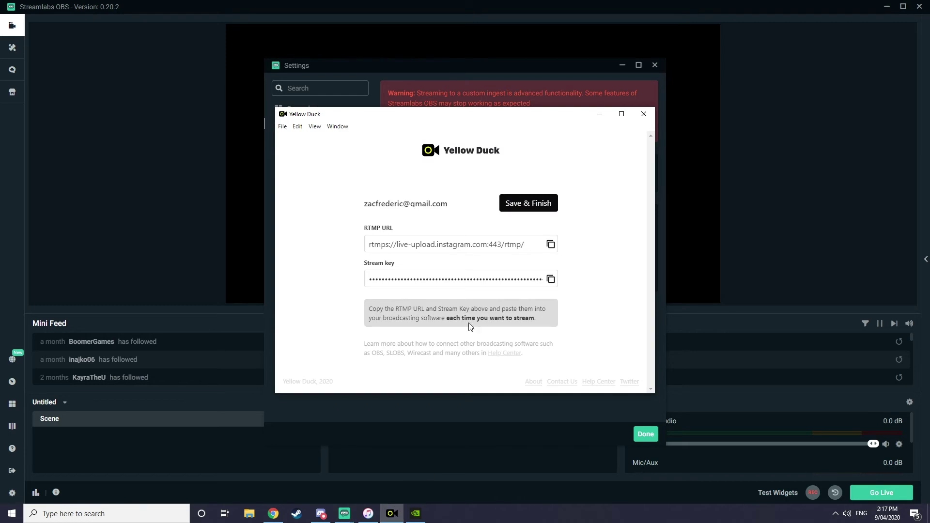
click(551, 281)
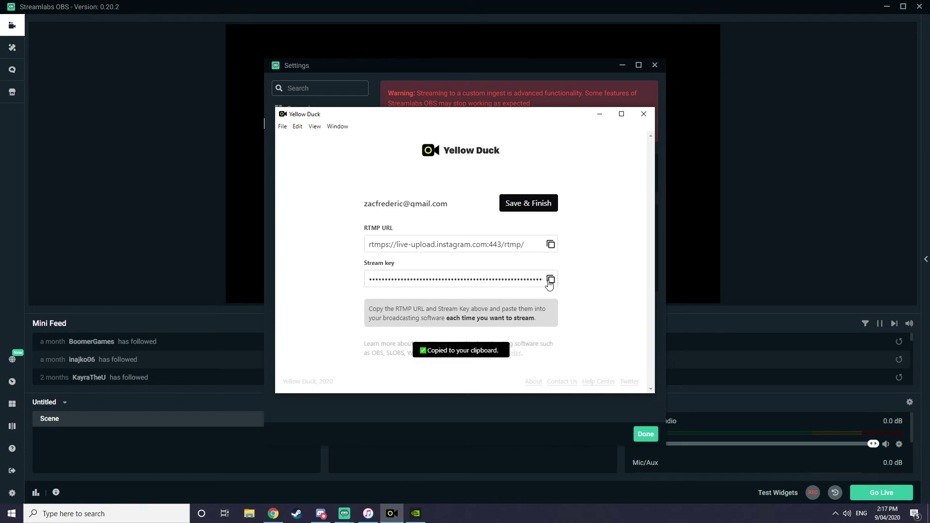
click(577, 408)
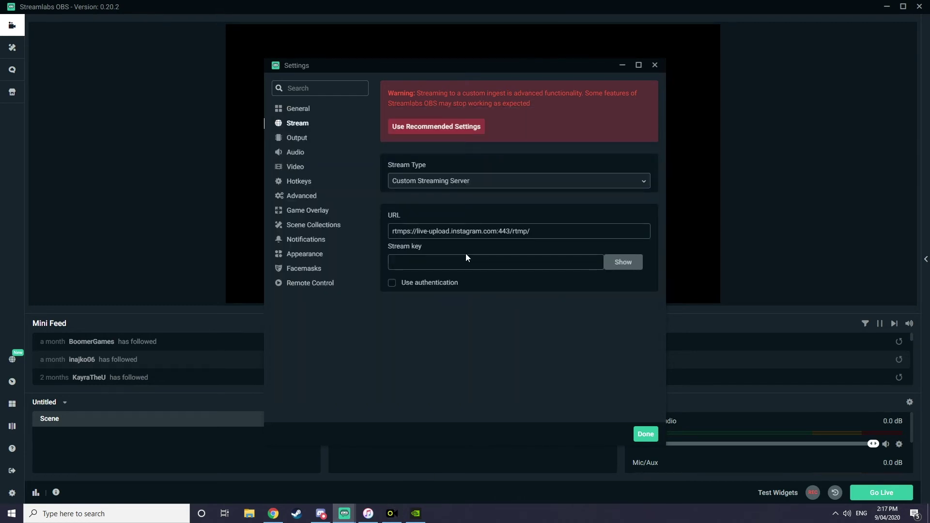
key(ctrl+v)
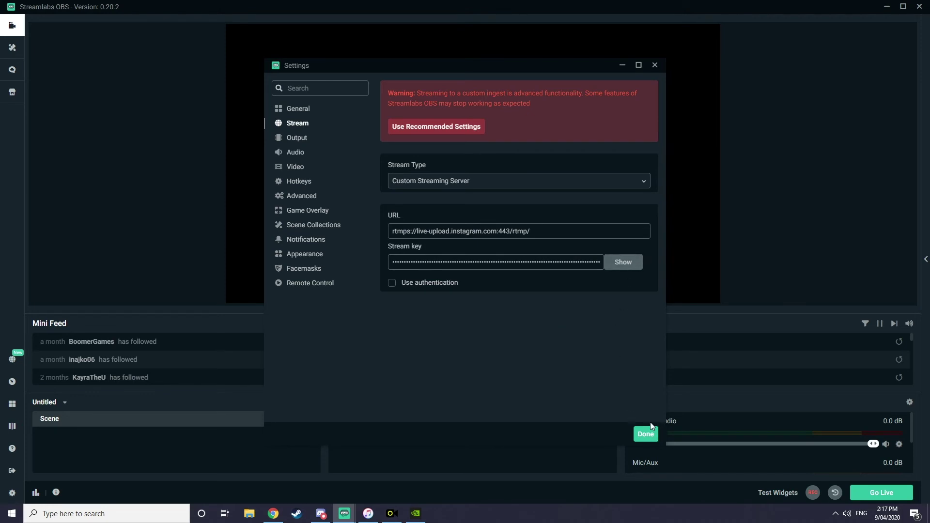
click(649, 435)
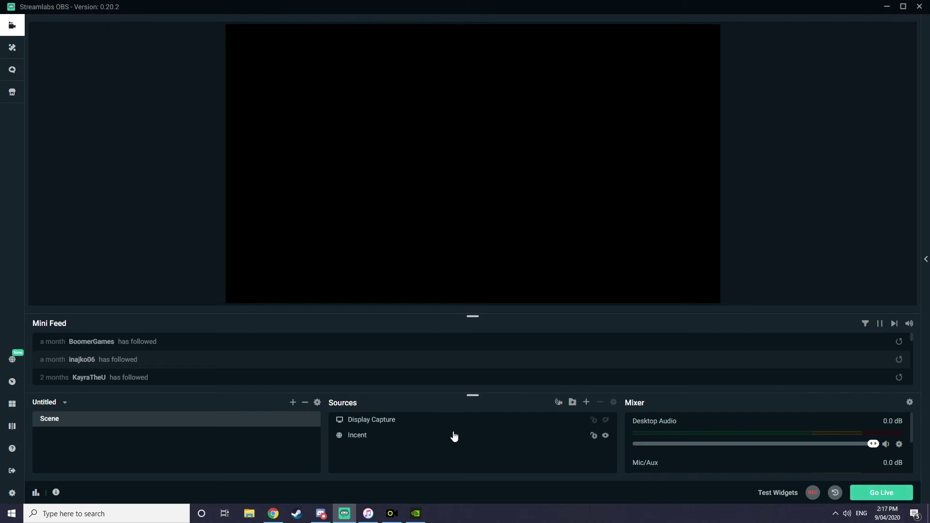
Drag the Incent source to the top centre, leaving about 560 px on each side.
click(453, 435)
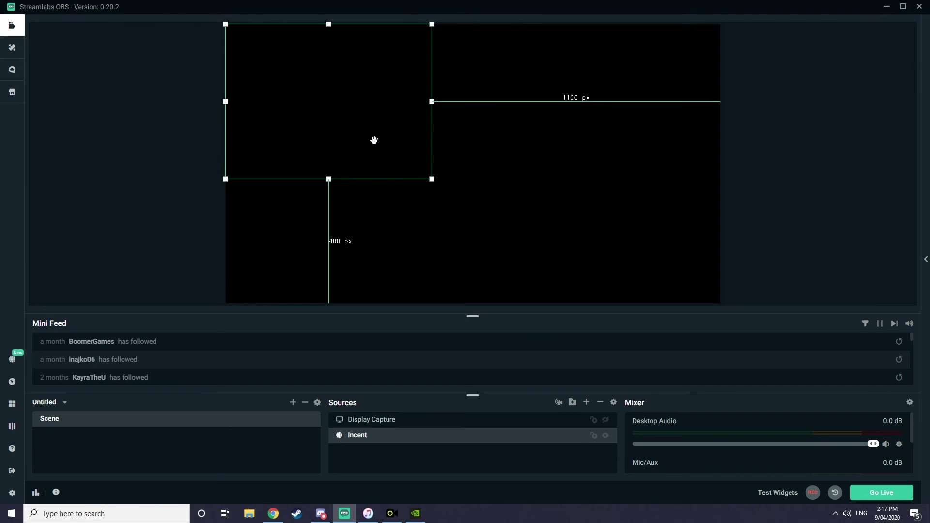
drag(373, 138, 519, 138)
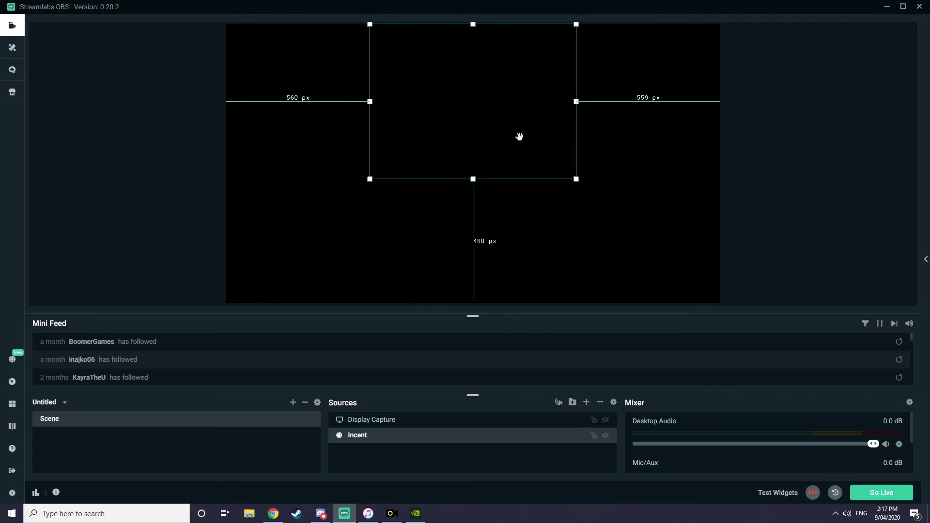